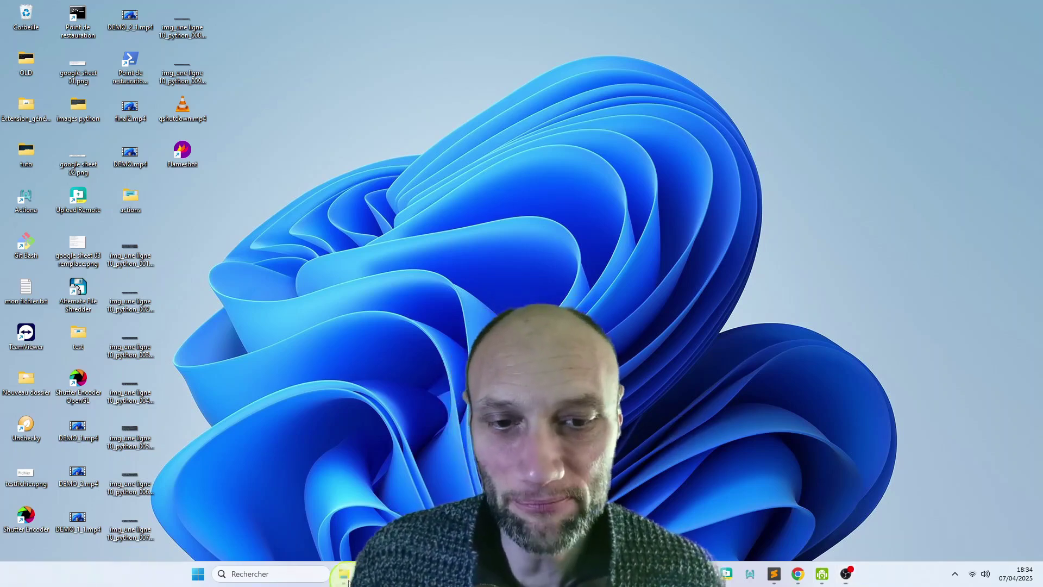
Bring up the tuto folder window and view the available options for Nouveau Document texte.txt and for the folder itself.
mouse_move(343, 581)
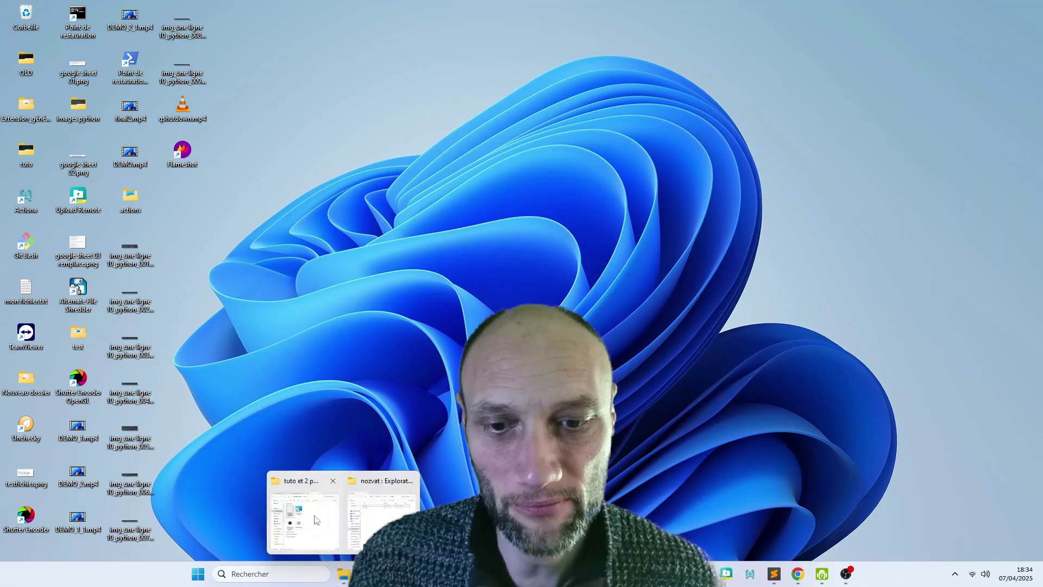
click(304, 513)
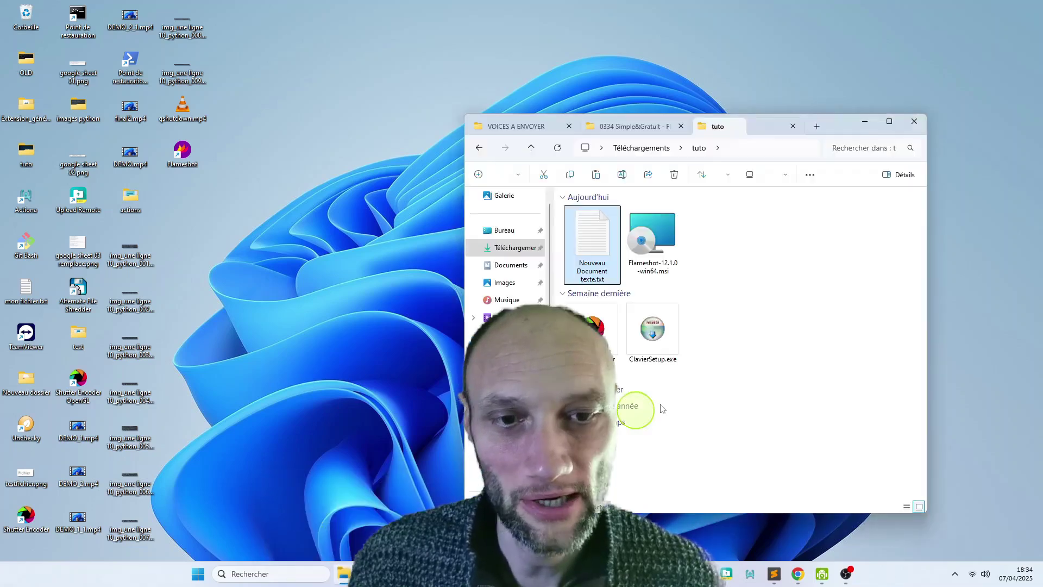
right_click(604, 237)
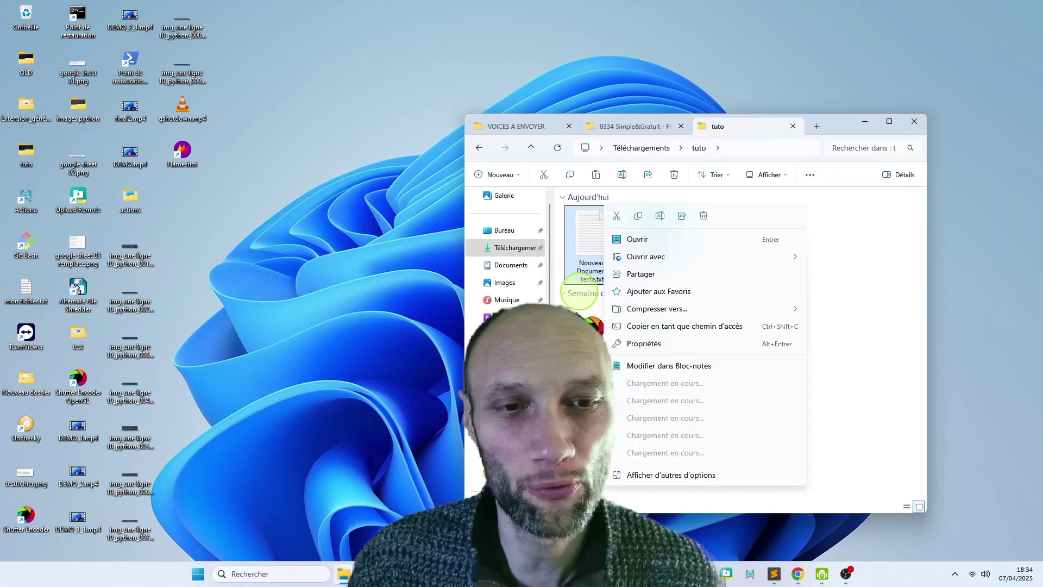
click(900, 269)
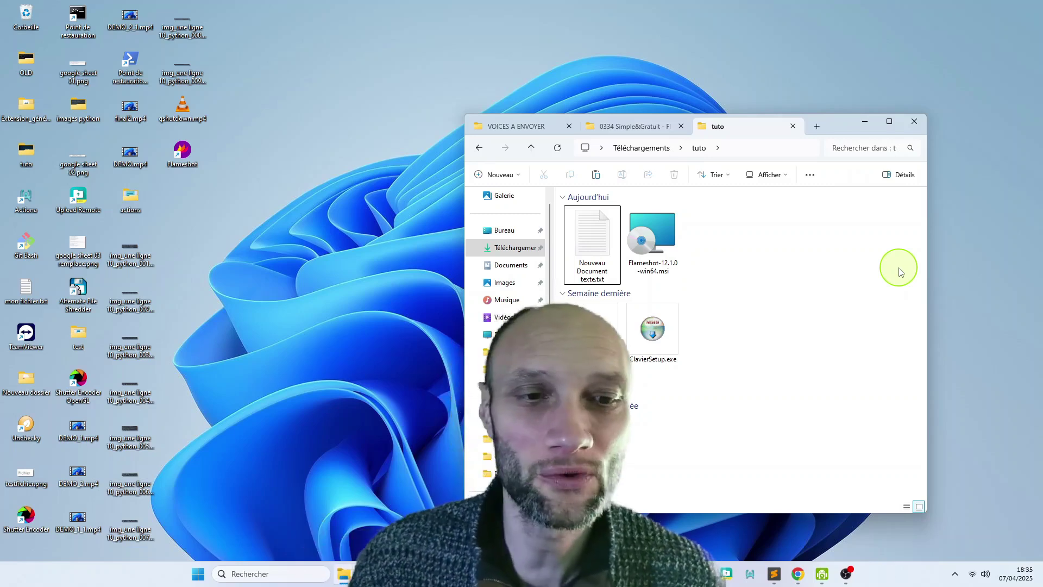
right_click(809, 272)
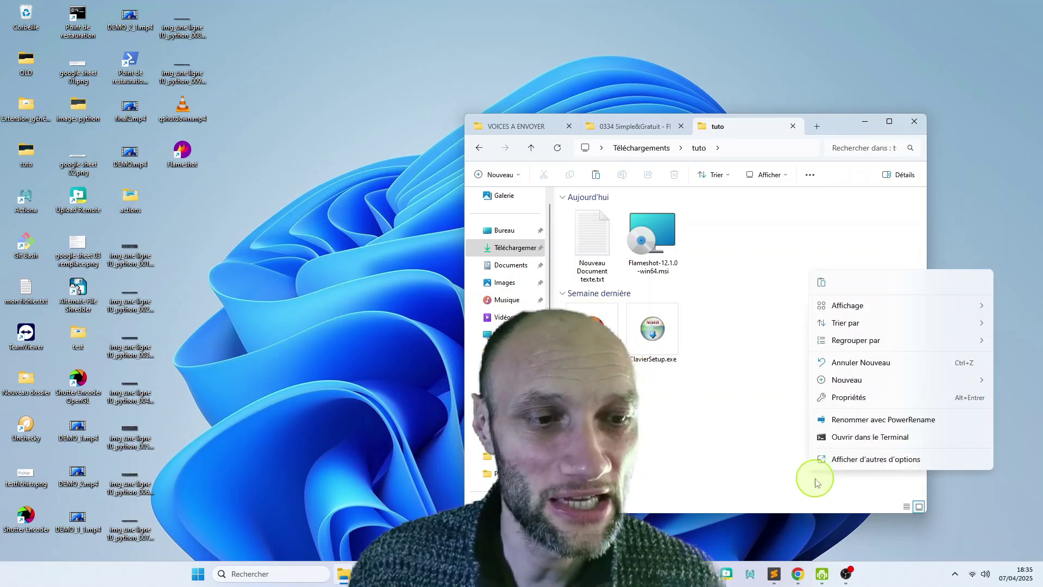
Compress Nouveau Document texte.txt into Nouveau Document texte.zip with 7-Zip, keeping the zip format and normal compression level.
click(590, 235)
right_click(590, 234)
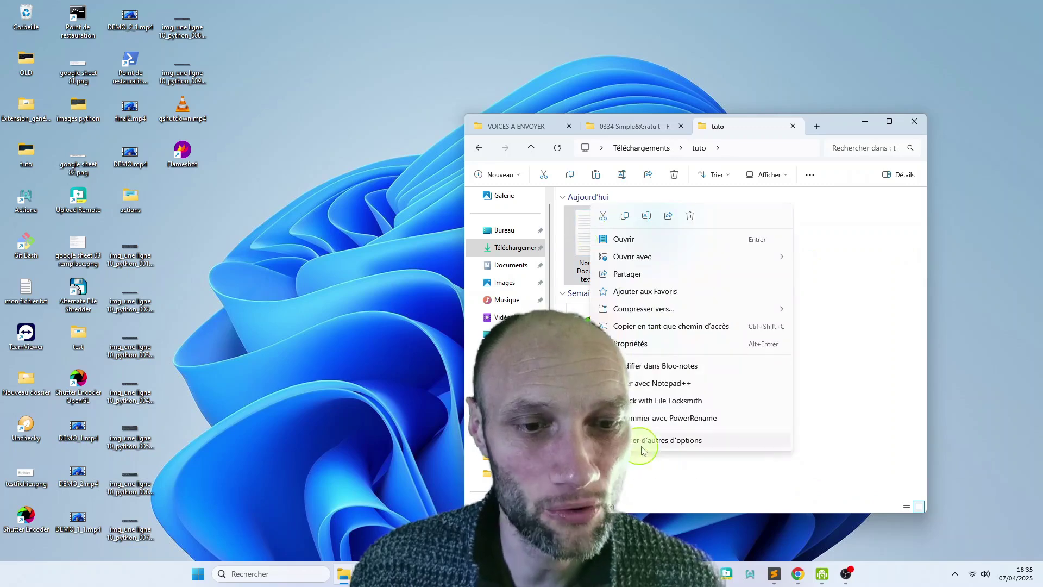
click(646, 441)
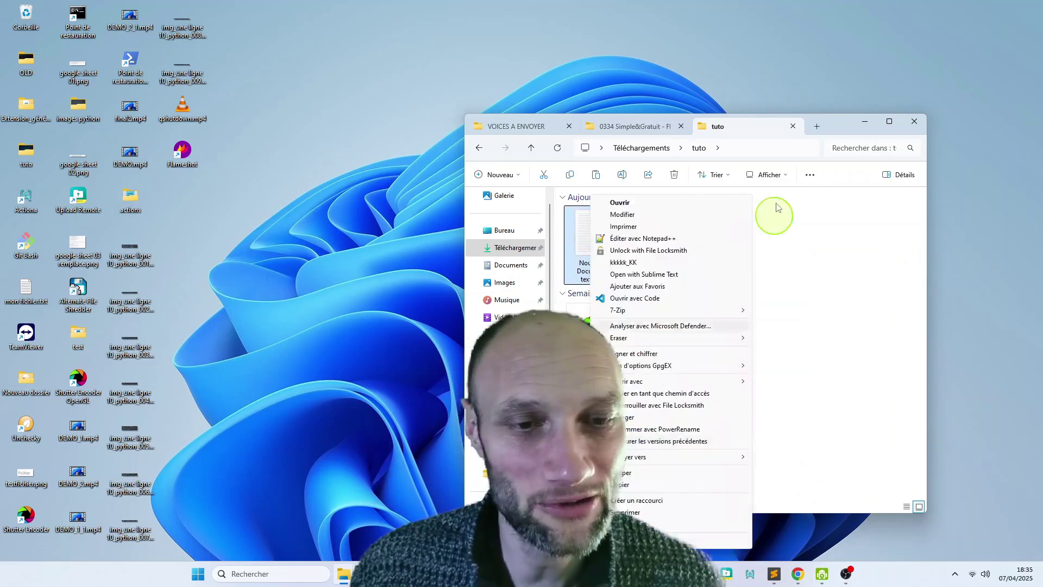
mouse_move(646, 316)
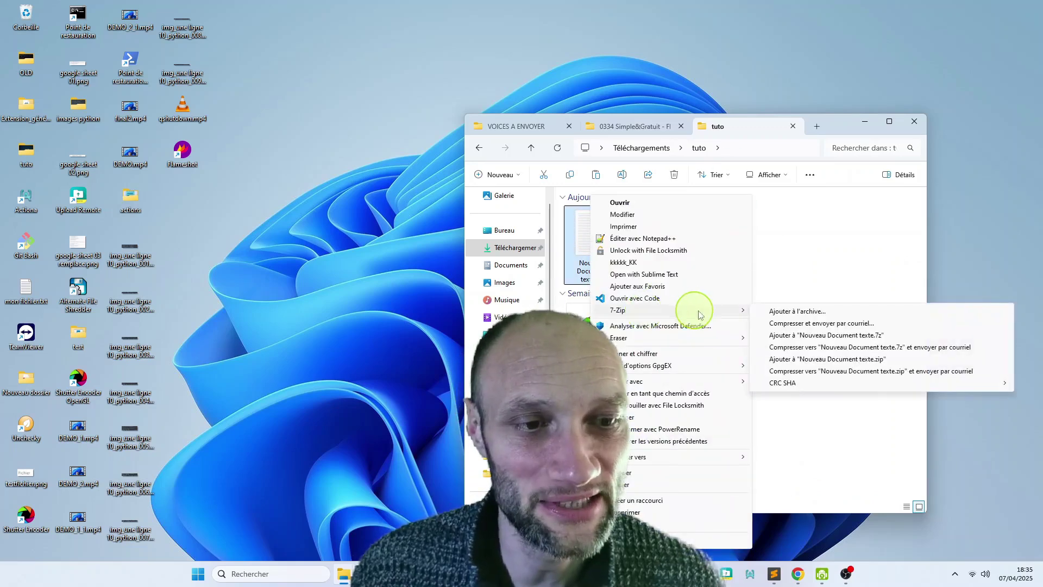
click(789, 313)
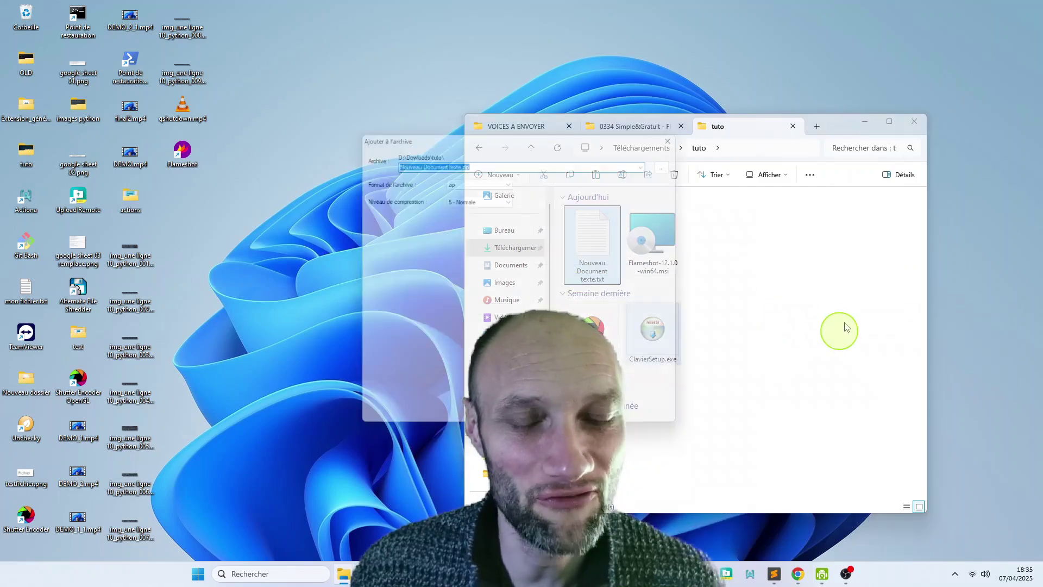
key(Return)
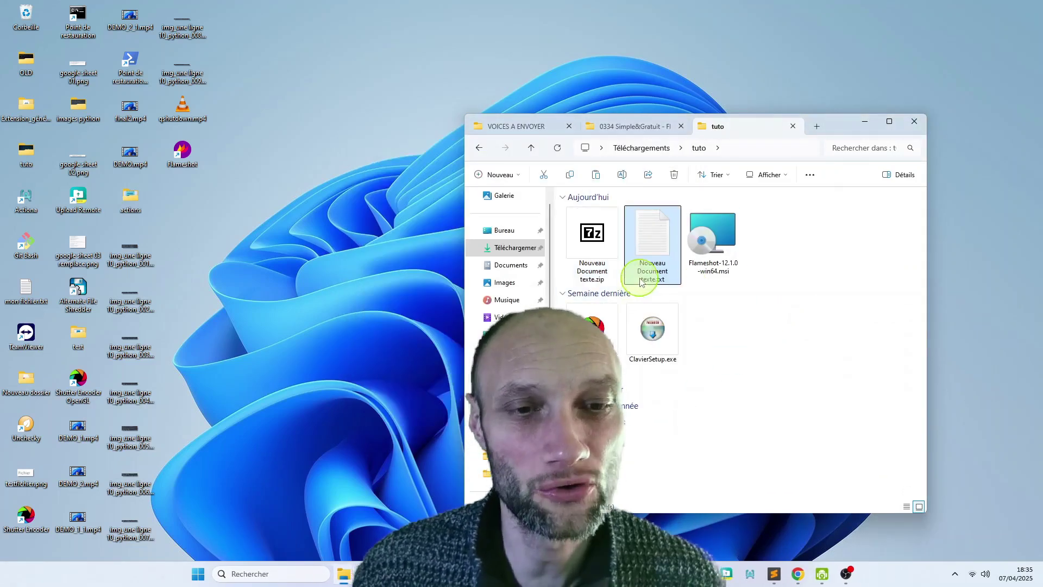
click(591, 239)
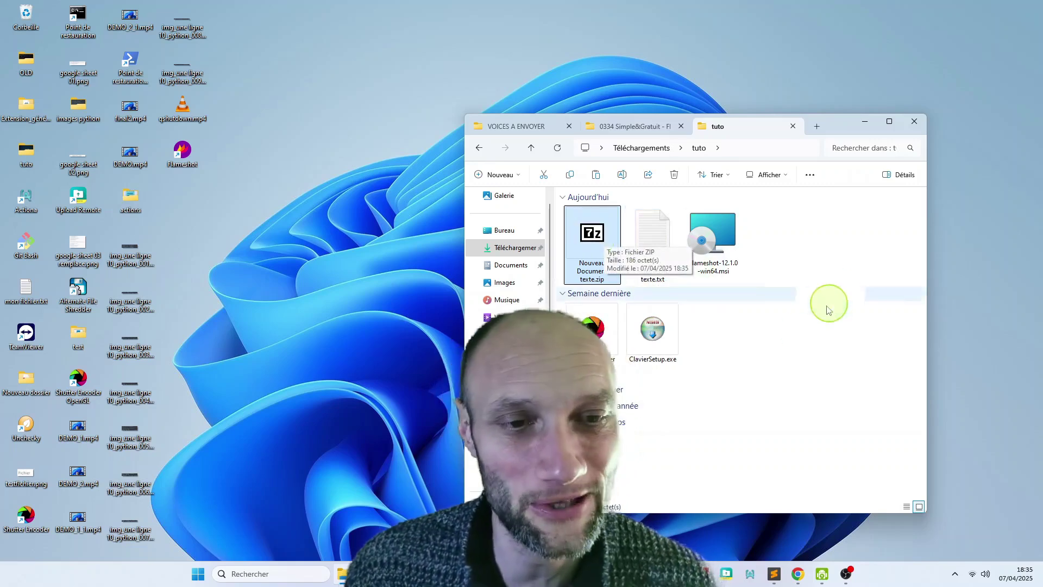
click(647, 241)
right_click(647, 242)
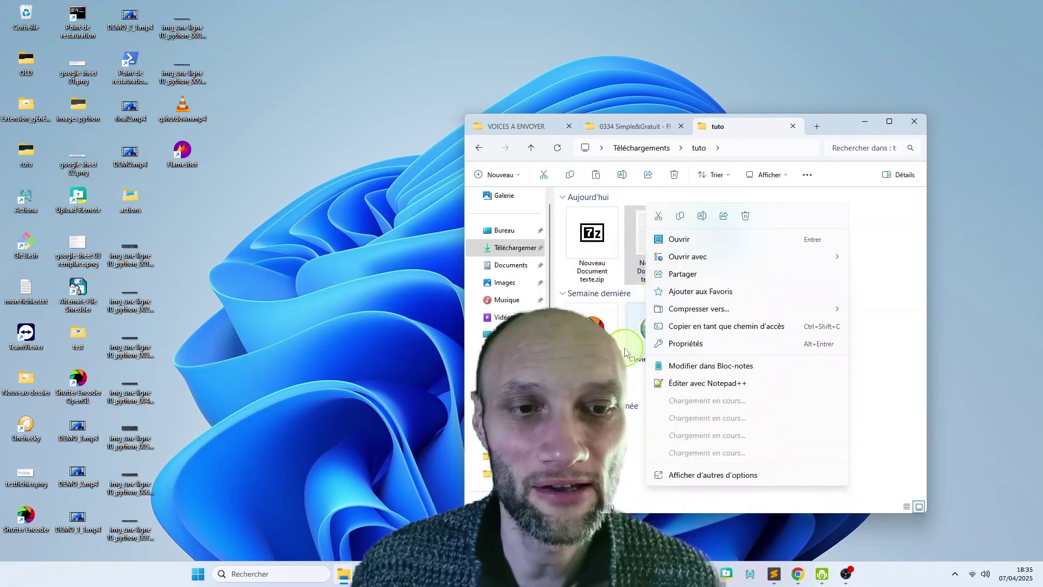
click(564, 267)
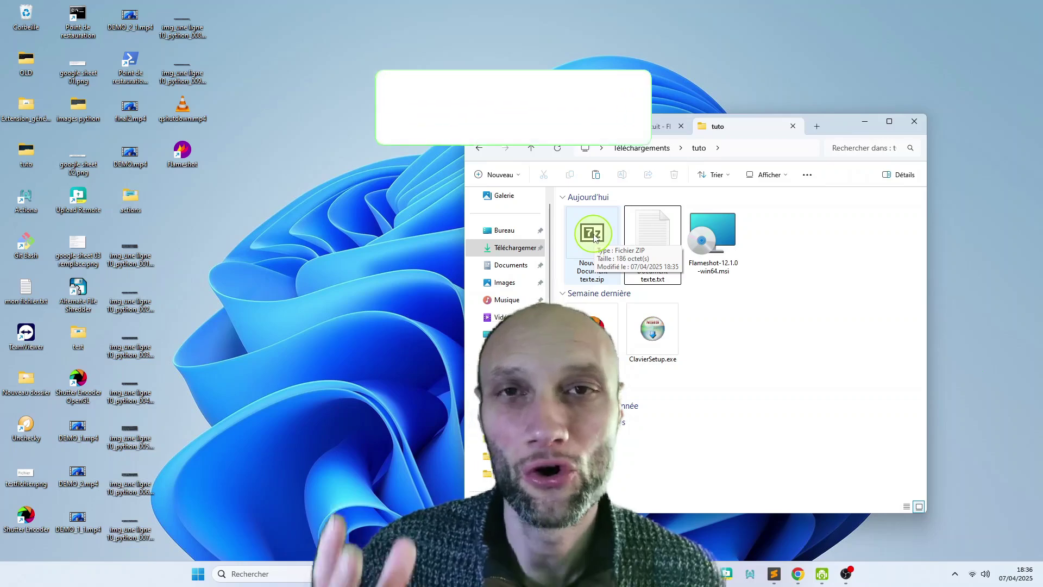
Delete the archive Nouveau Document texte.zip from the tuto folder.
click(594, 234)
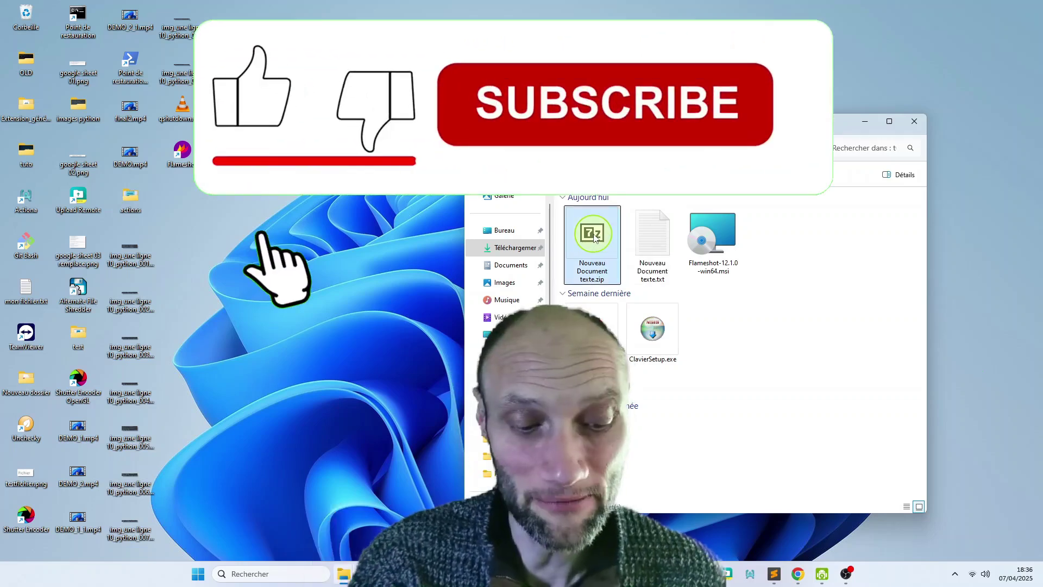
key(Delete)
click(727, 246)
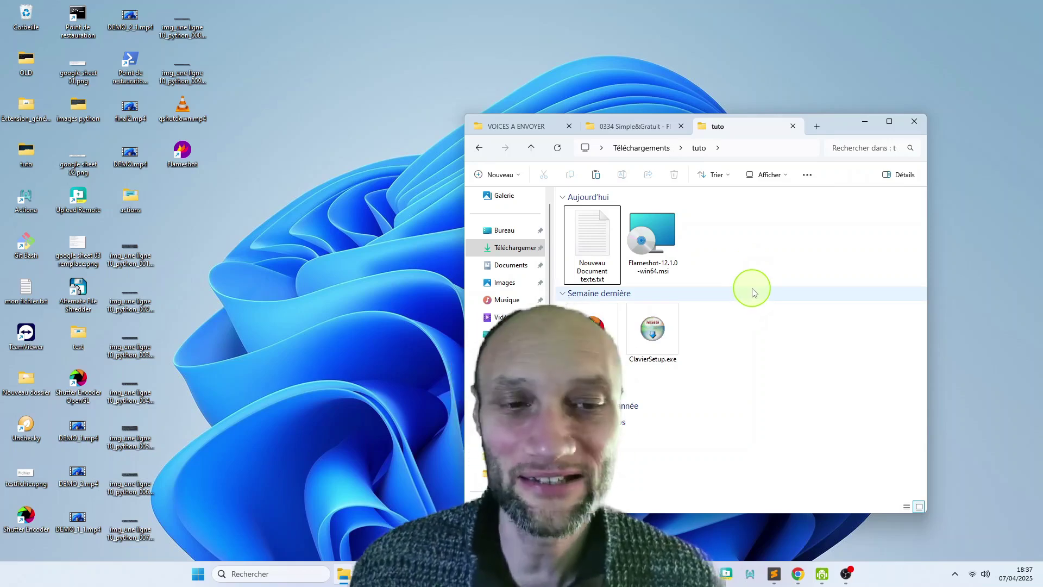
Select the four visible files in the tuto folder and open Windows' additional options for compressing them.
drag(761, 338, 576, 227)
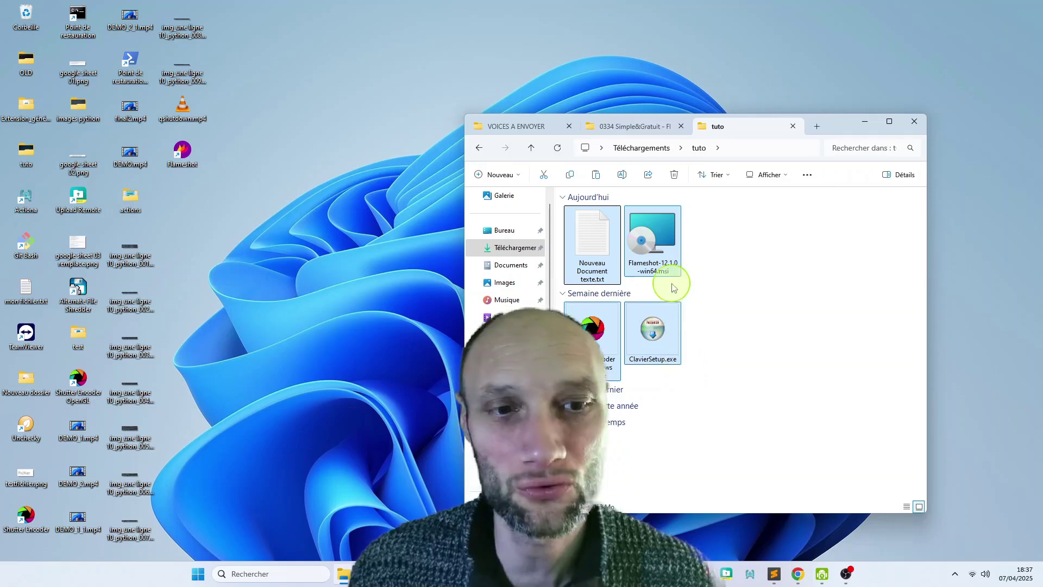
right_click(663, 235)
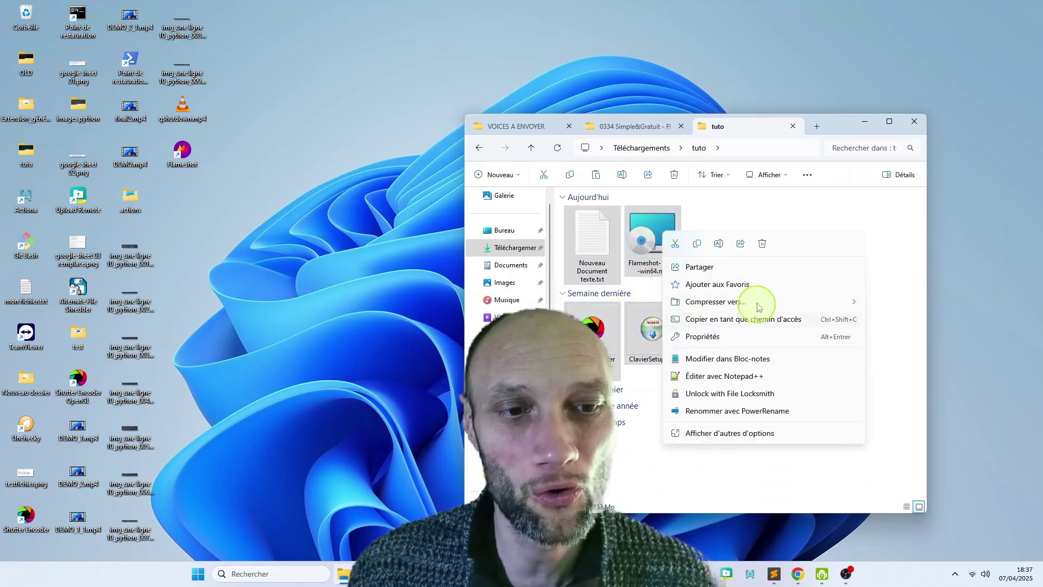
click(694, 302)
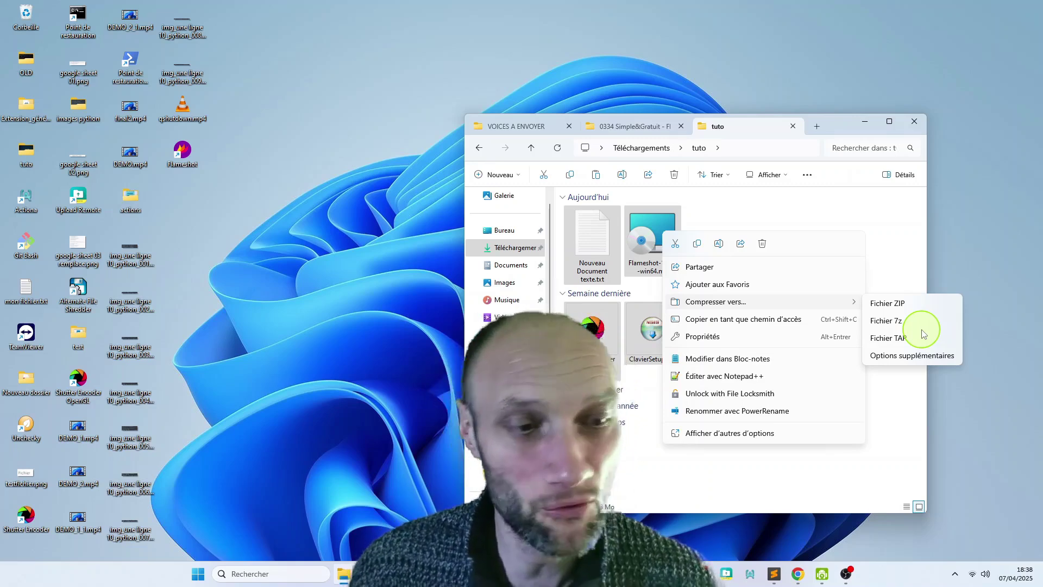
click(896, 357)
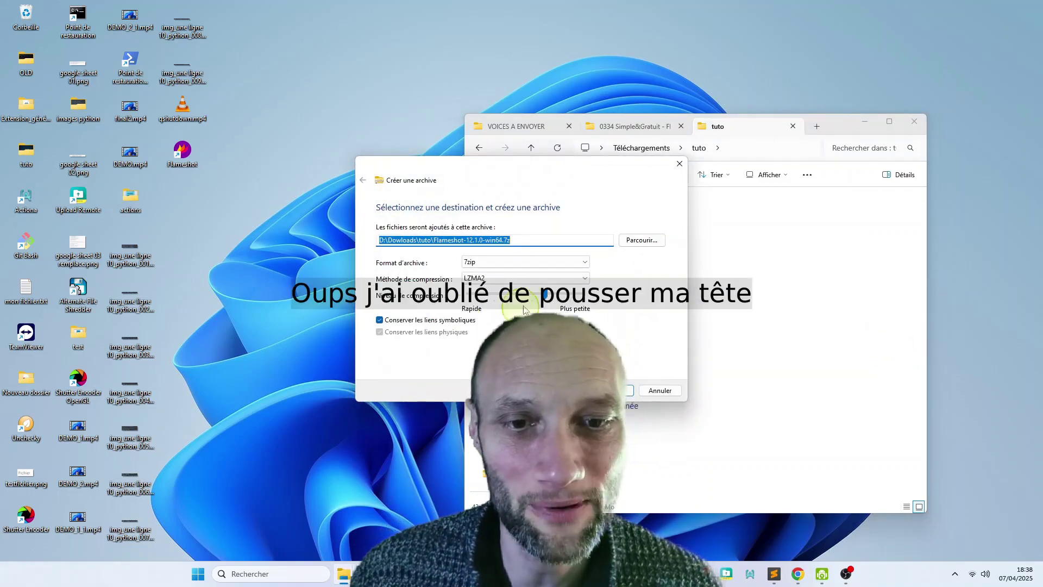
Examine the available archive formats and compression methods in the archive wizard, keeping 7zip with LZMA2.
click(503, 262)
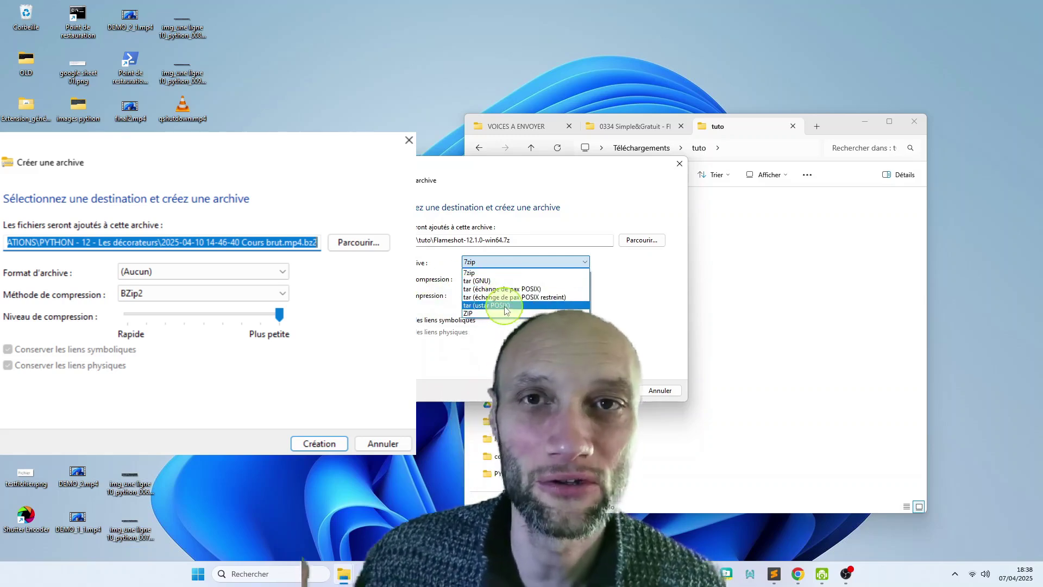
click(438, 283)
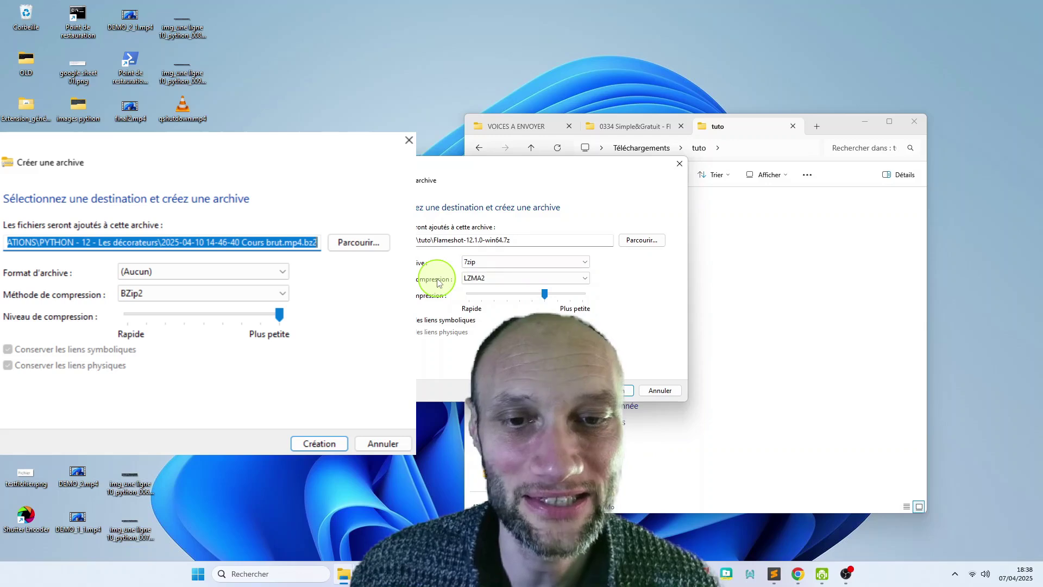
click(522, 263)
click(493, 263)
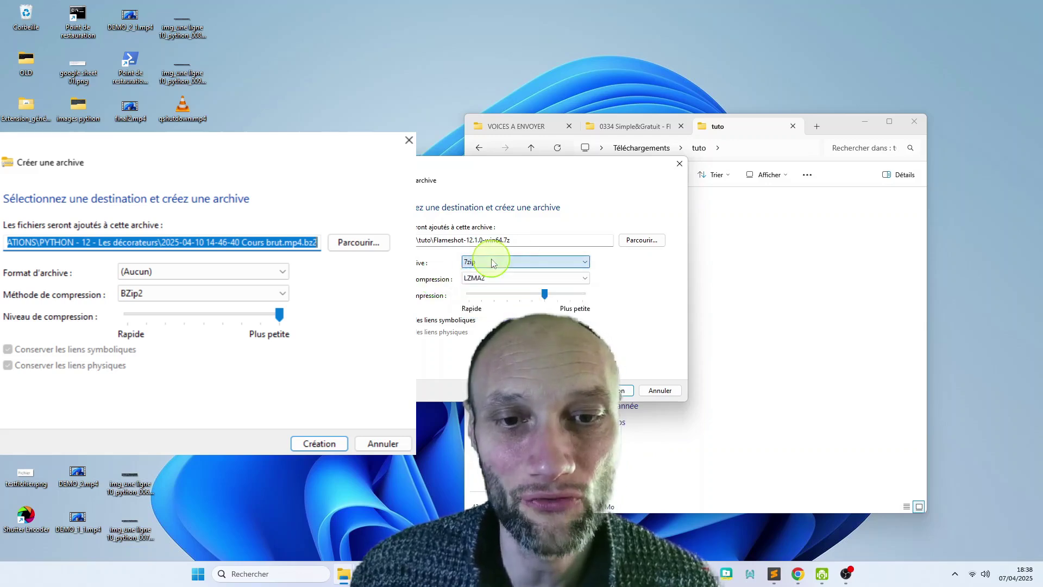
click(507, 280)
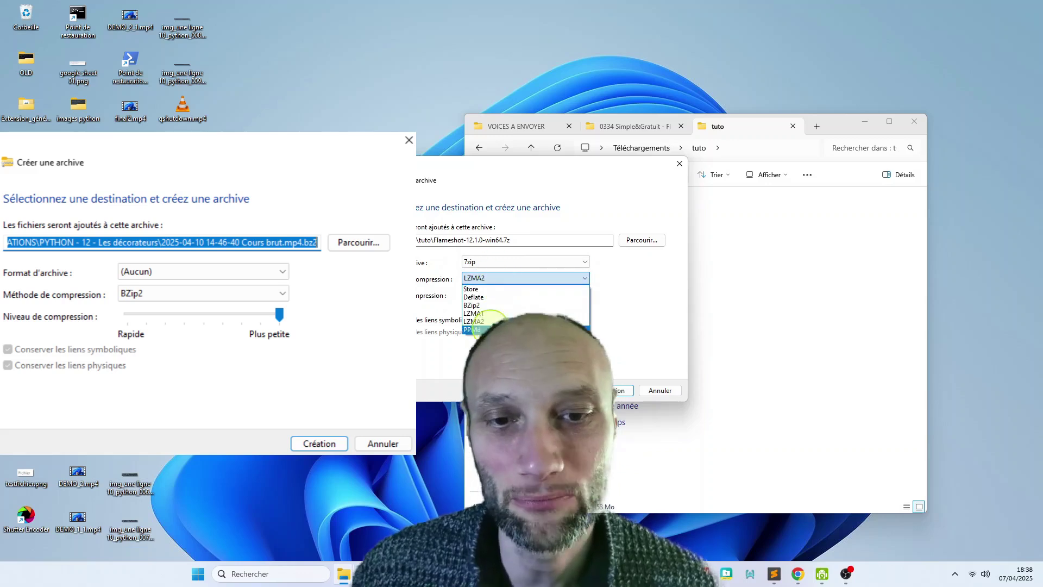
click(500, 263)
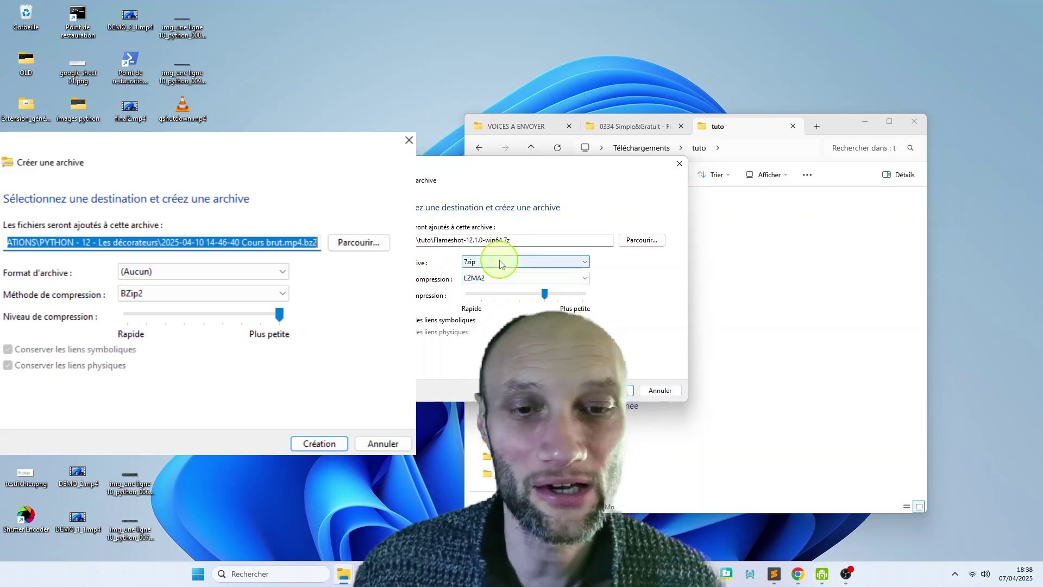
click(490, 278)
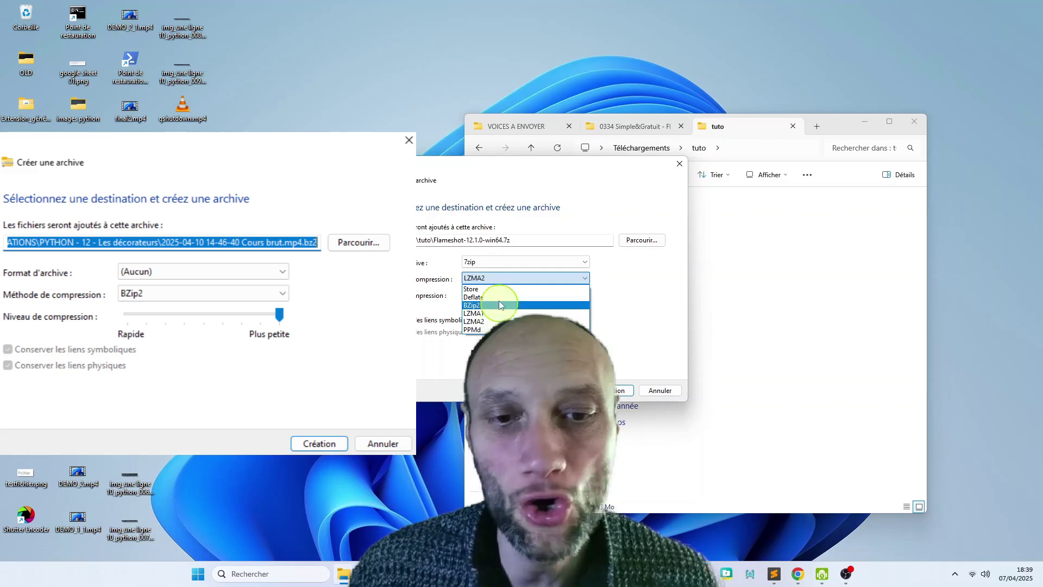
click(489, 321)
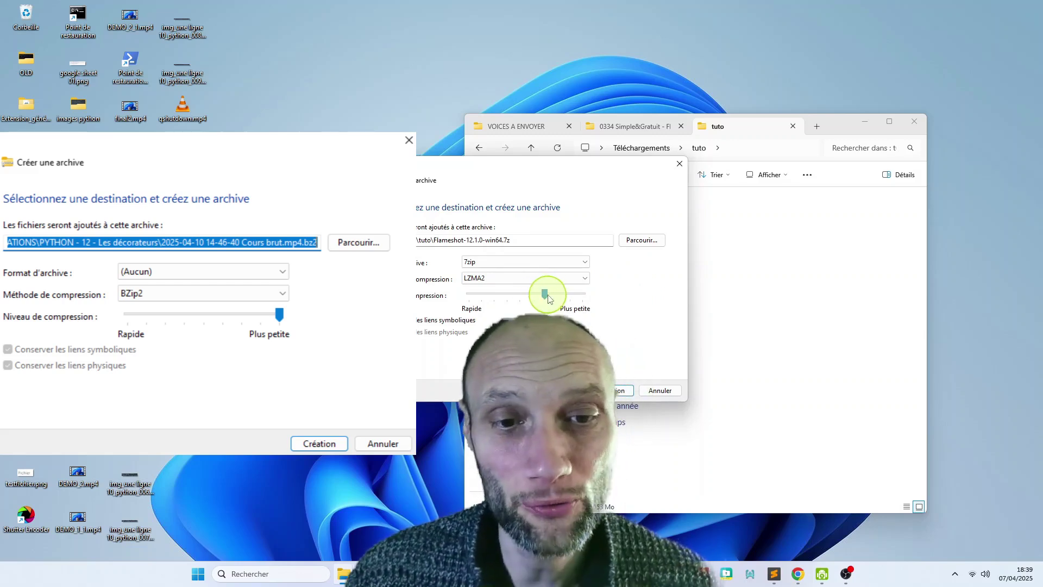
Try to create Flameshot-12.1.0-win64.7z with the compression level at its smallest-size setting, and finish the archive wizard.
drag(546, 297, 592, 299)
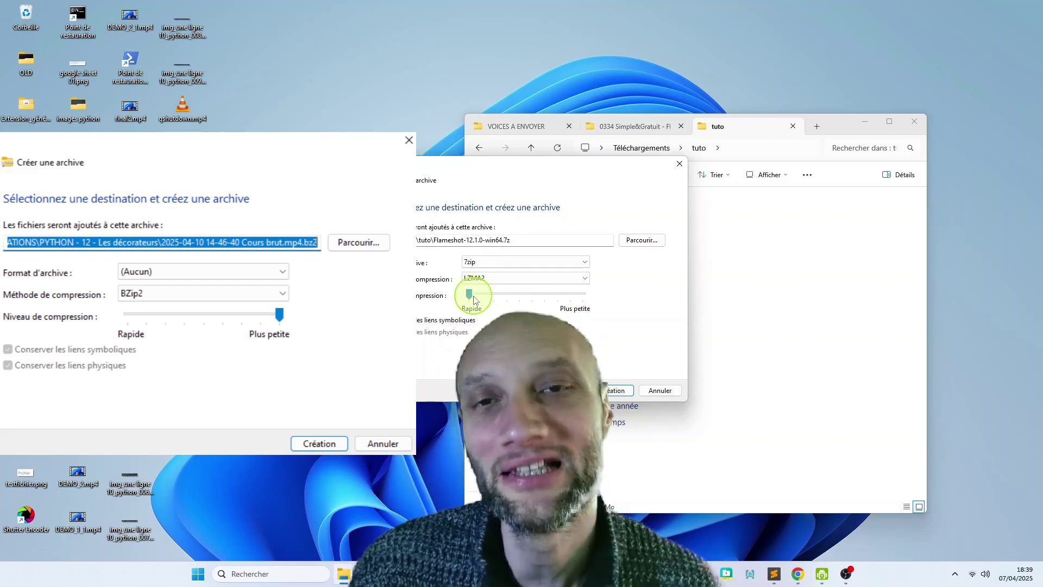
drag(474, 300, 583, 296)
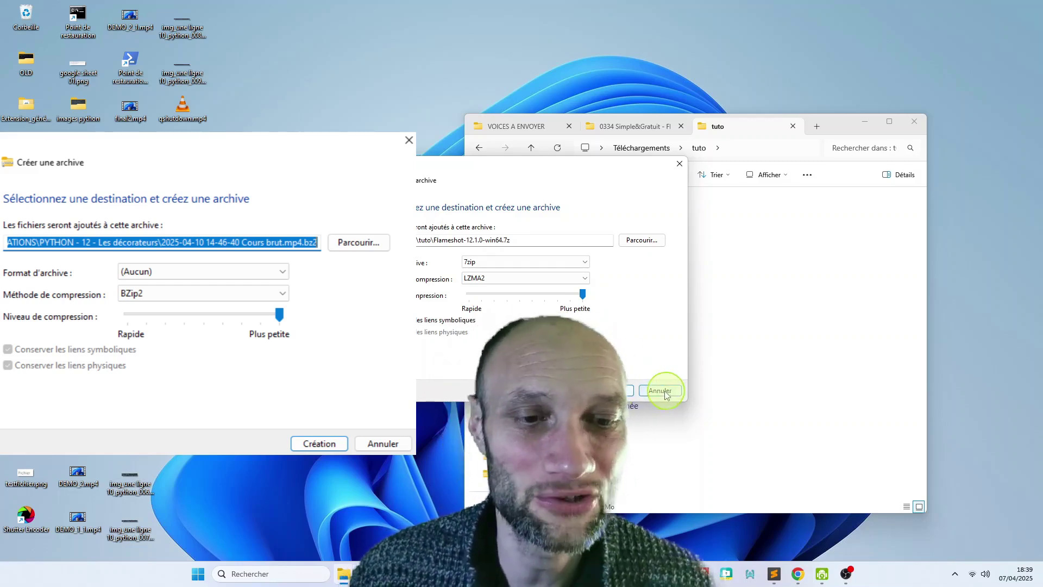
click(627, 393)
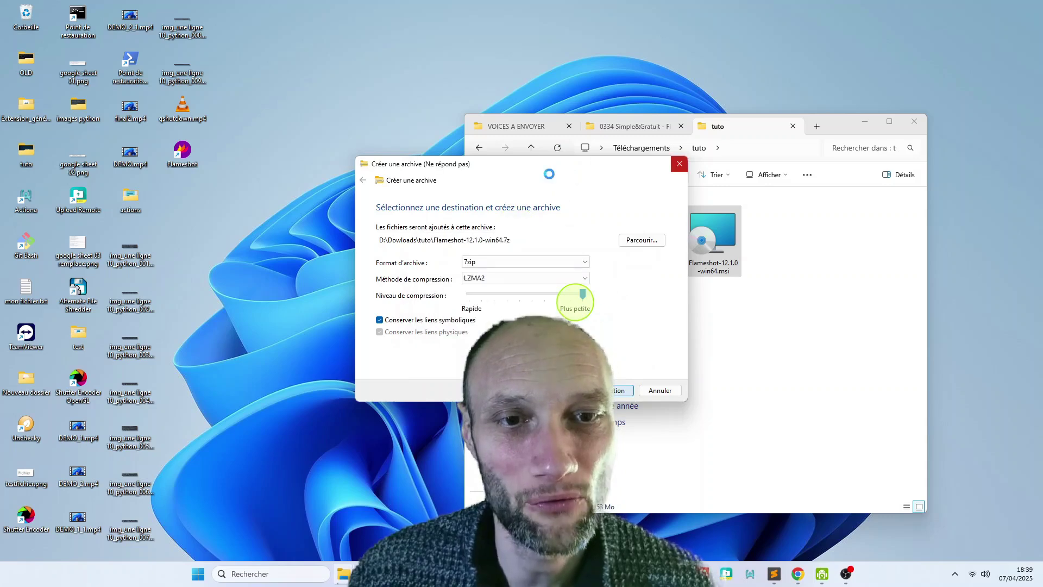
drag(559, 169, 643, 318)
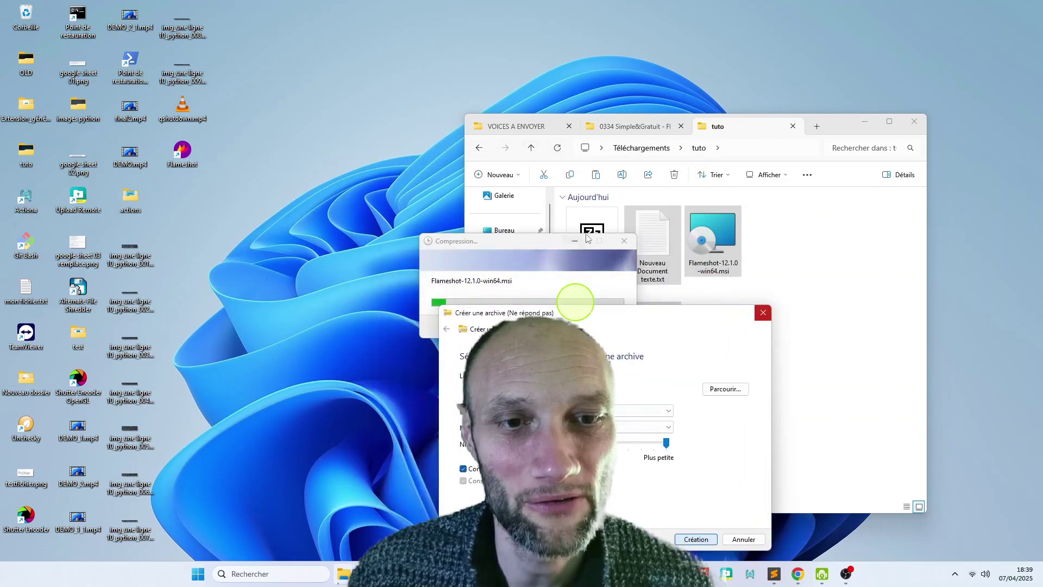
drag(590, 241, 572, 315)
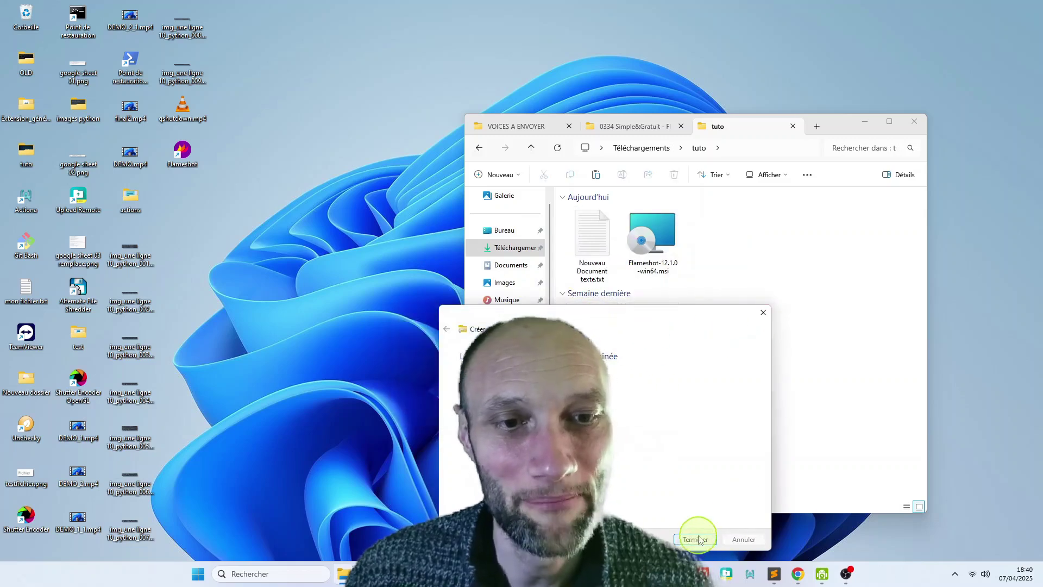
click(696, 538)
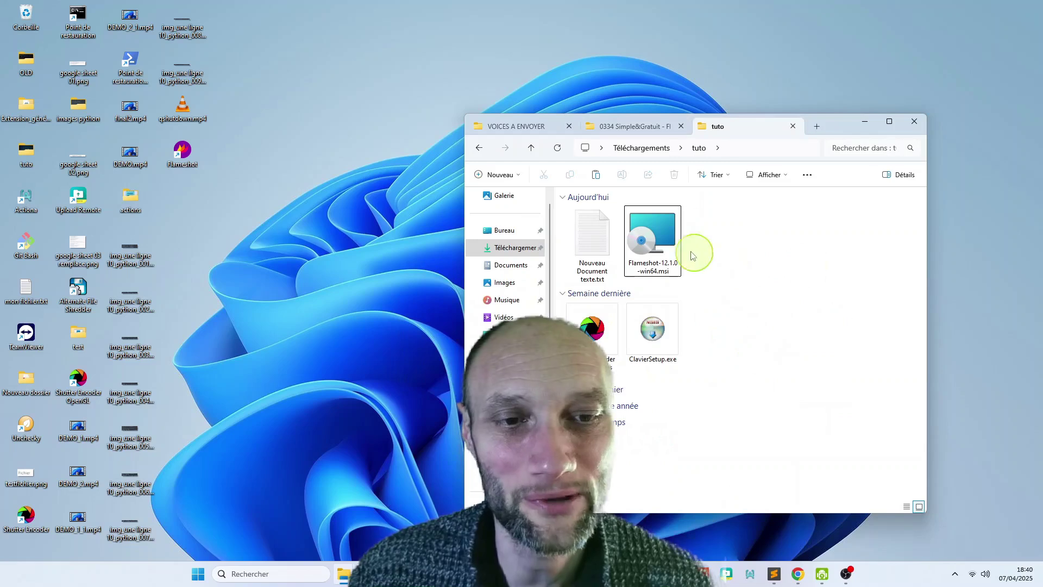
Review 7-Zip's add-to-archive settings for the four visible files in the tuto folder, and close them without creating an archive.
mouse_move(673, 252)
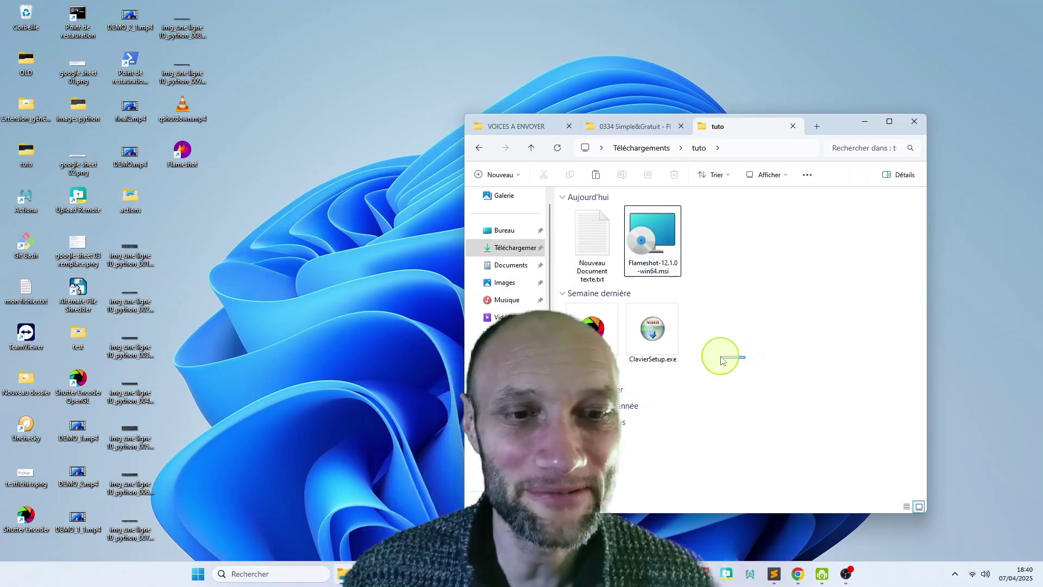
drag(722, 361, 592, 235)
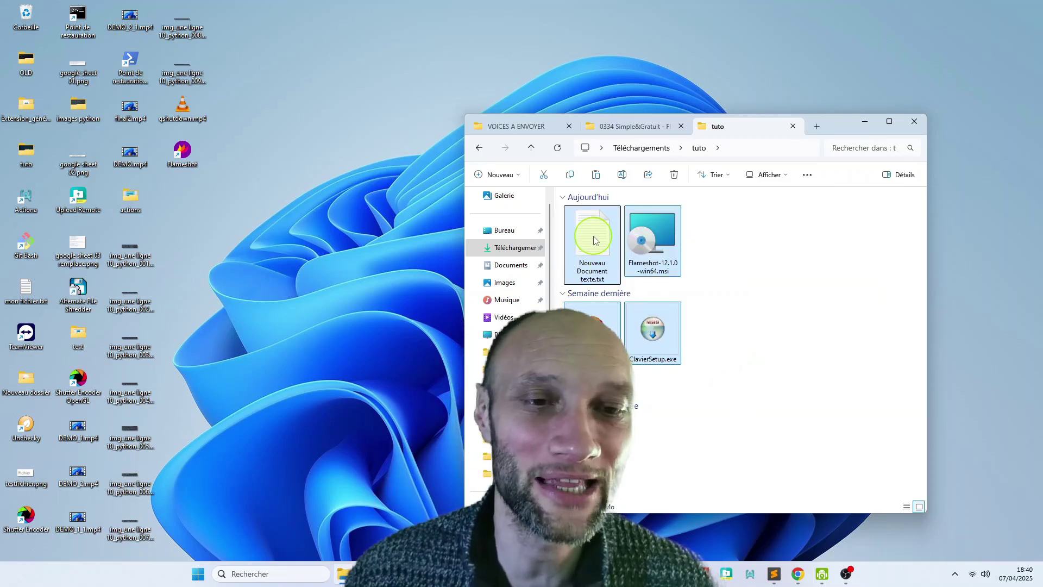
click(594, 241)
right_click(595, 240)
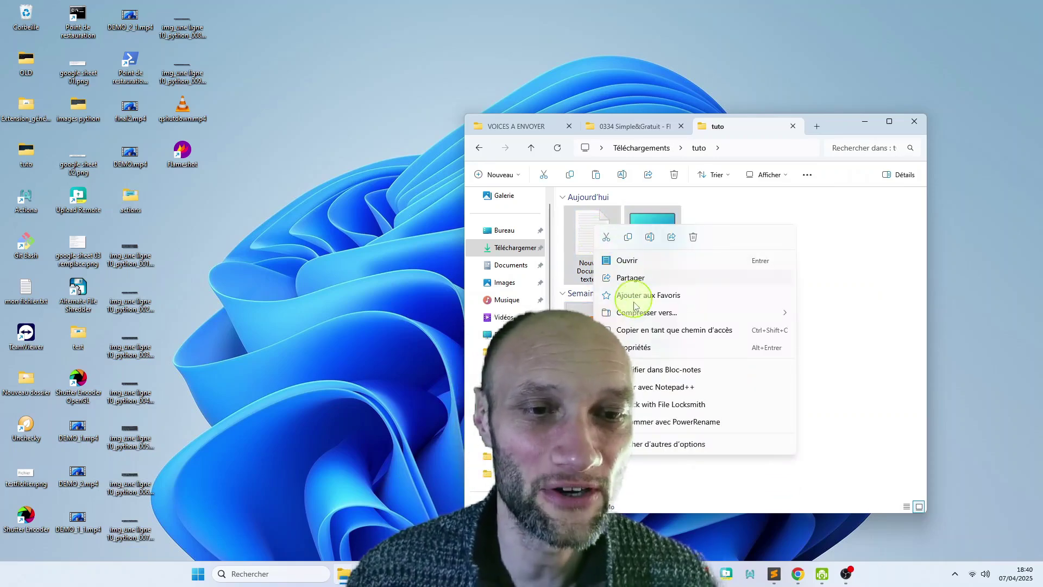
mouse_move(647, 317)
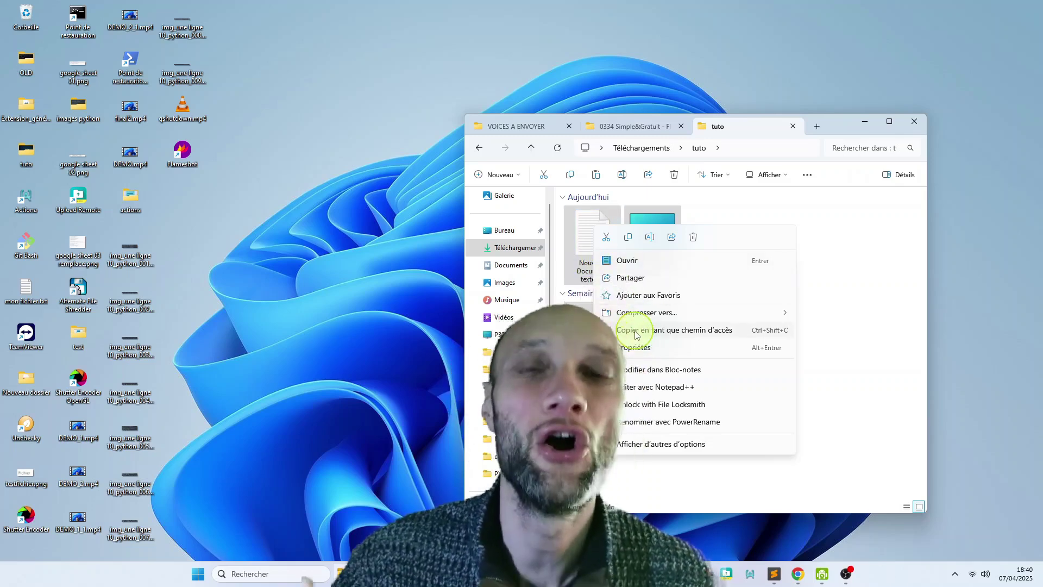
click(644, 443)
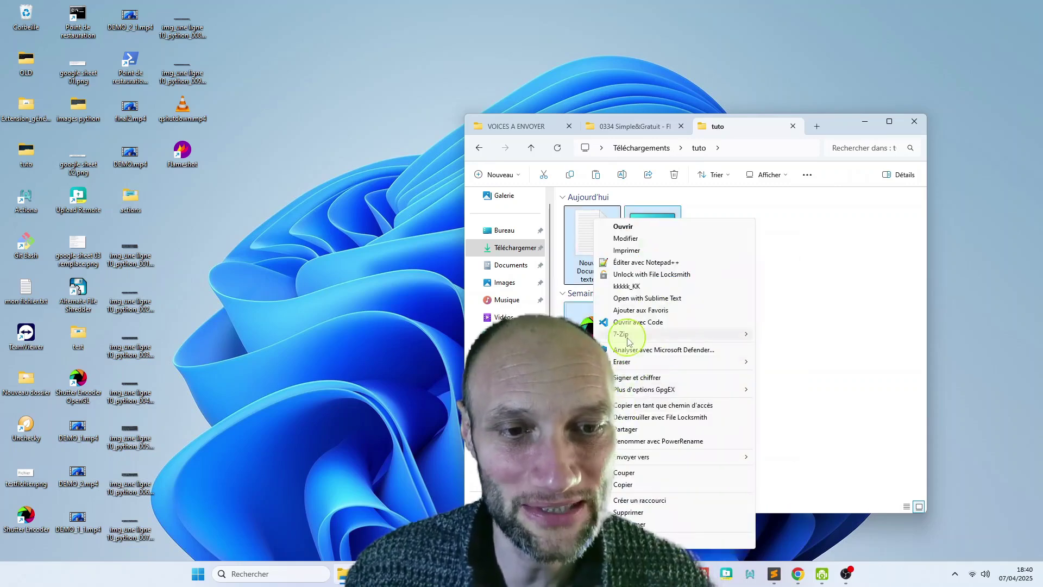
mouse_move(627, 340)
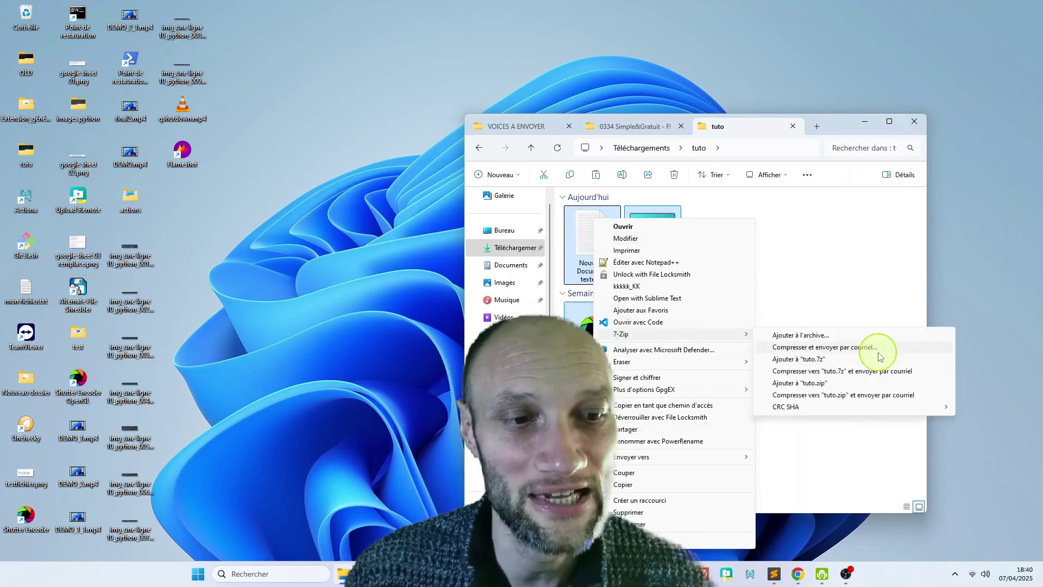
click(819, 337)
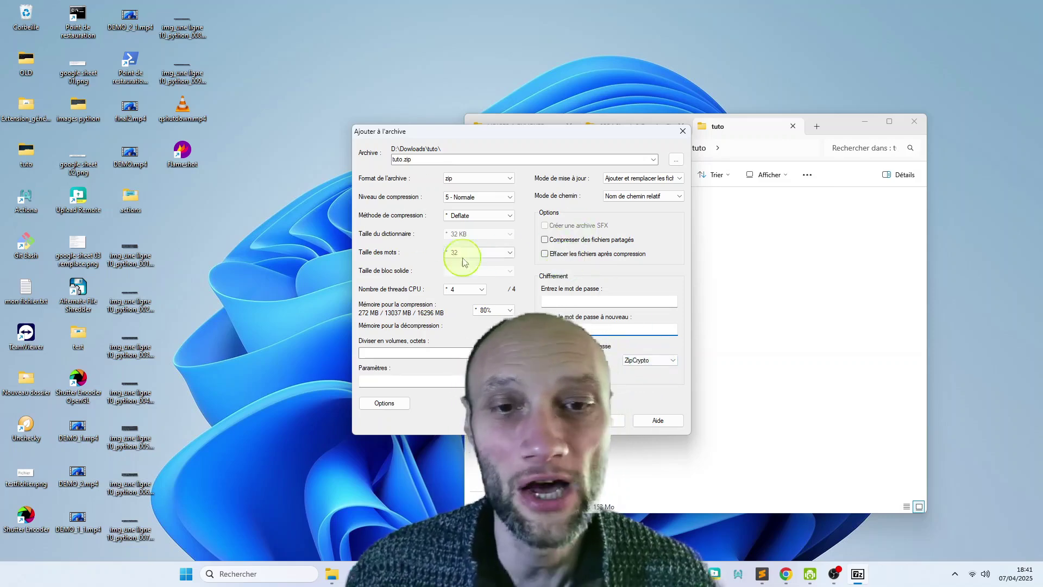
click(682, 134)
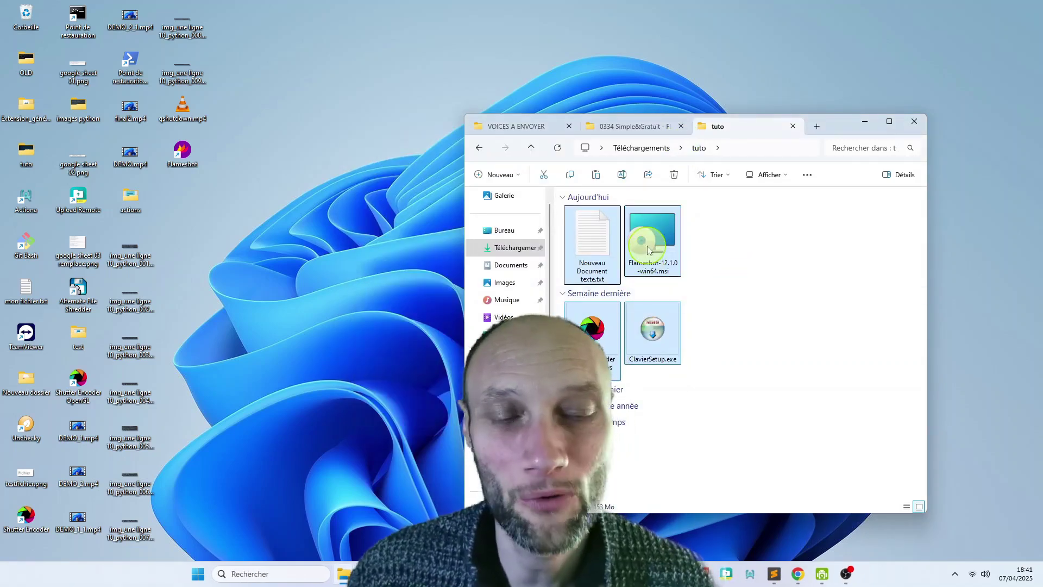